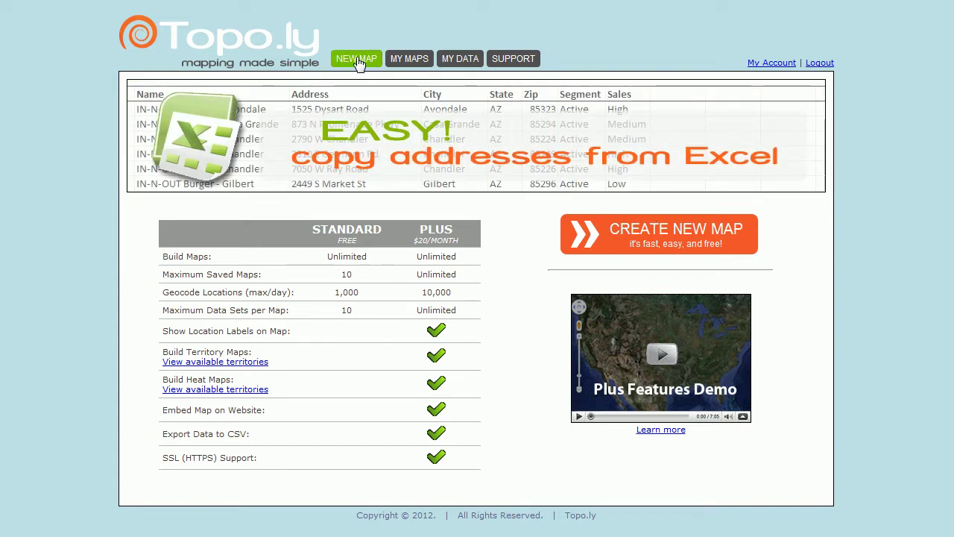
Step: Switch from the Topo.ly home page to the Excel Kansas county market share workbook
key(alt+Tab)
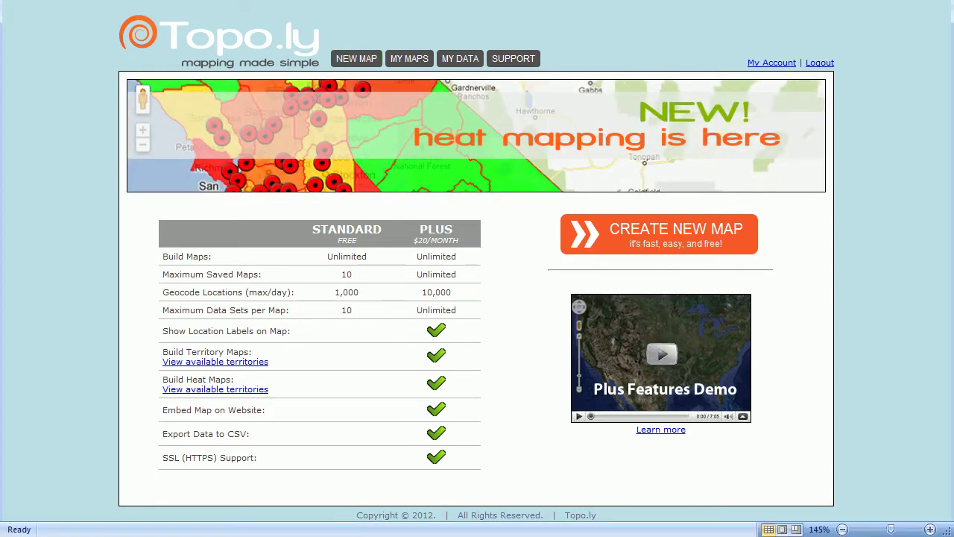
key(alt+Tab)
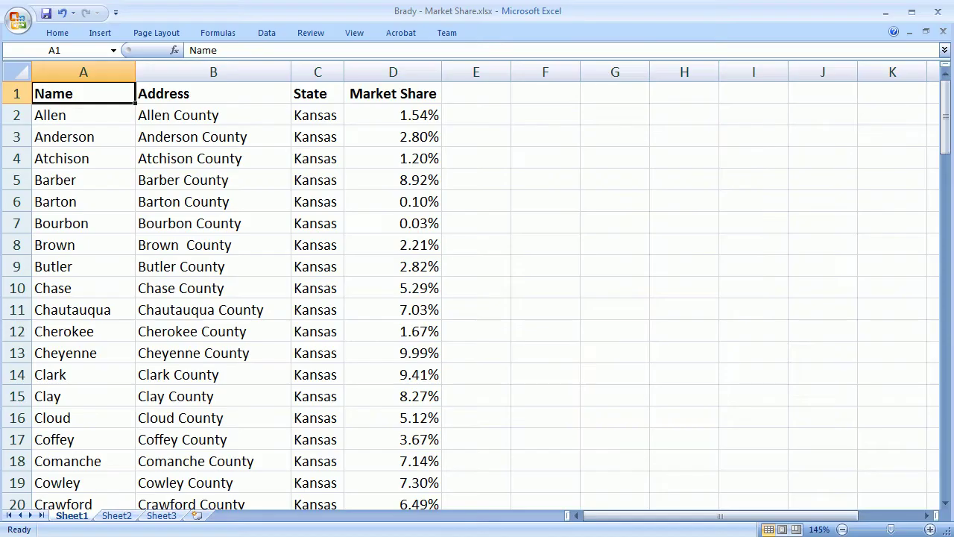
Step: Review the county names in column A and the Address formula built from them
drag(100, 94, 92, 265)
click(82, 97)
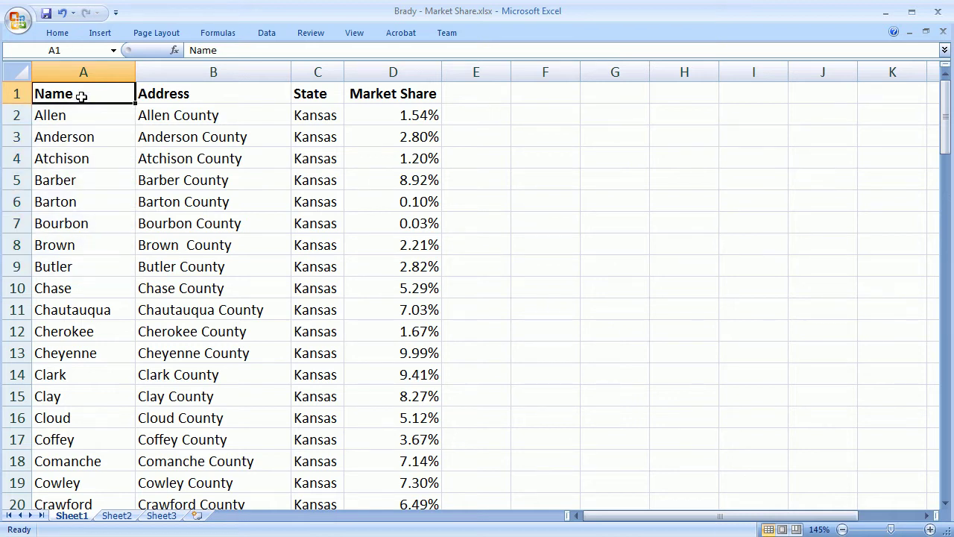
click(175, 92)
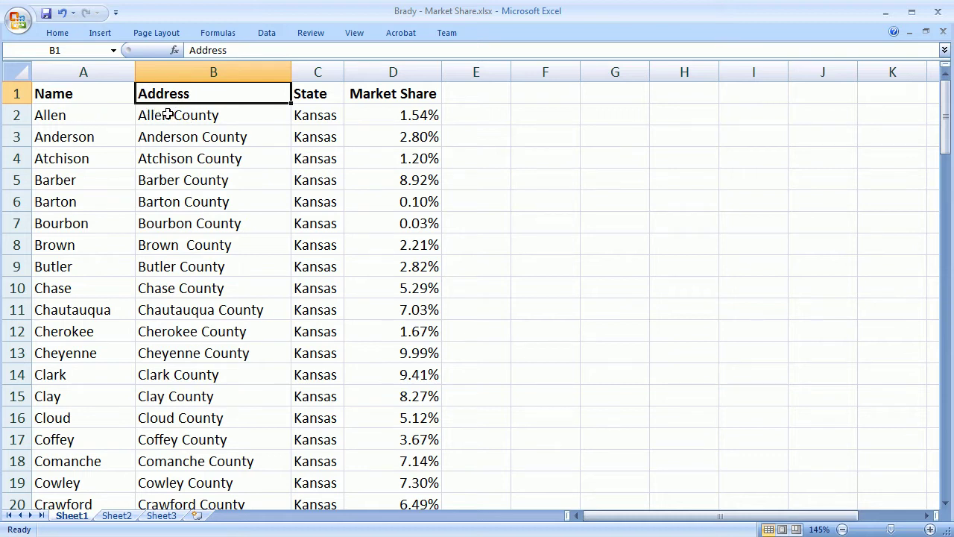
click(167, 113)
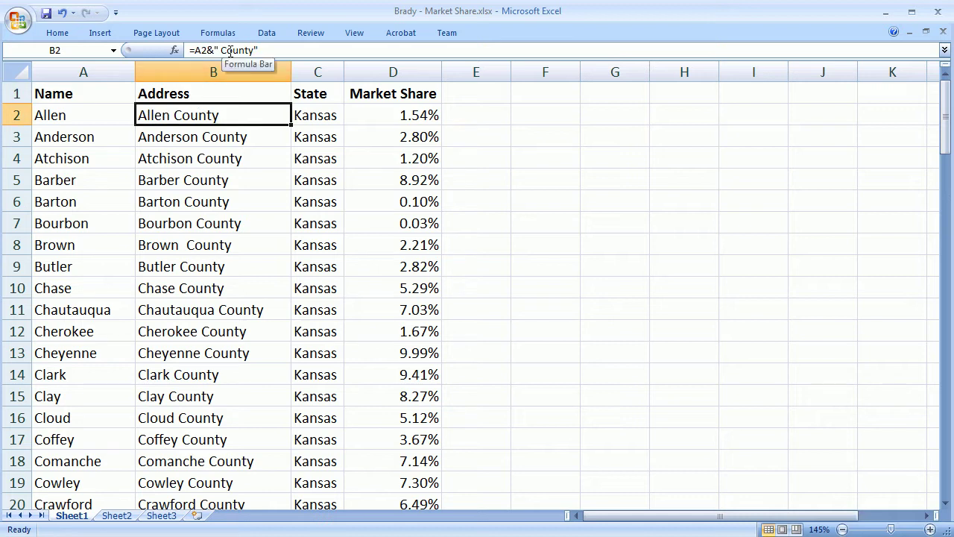
click(88, 117)
click(166, 115)
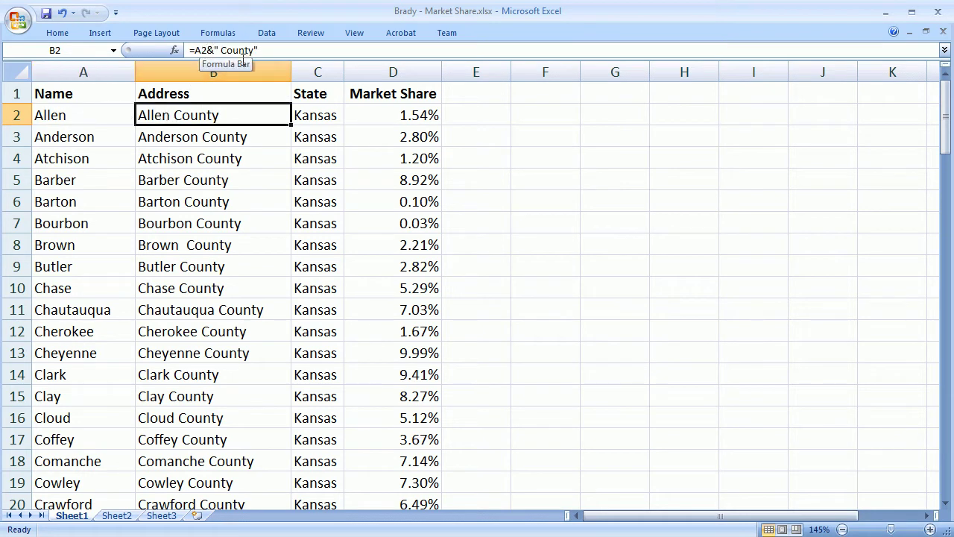
Step: Scroll the county list, review the State and market share columns, then return to A1
scroll(201, 185, down, 15)
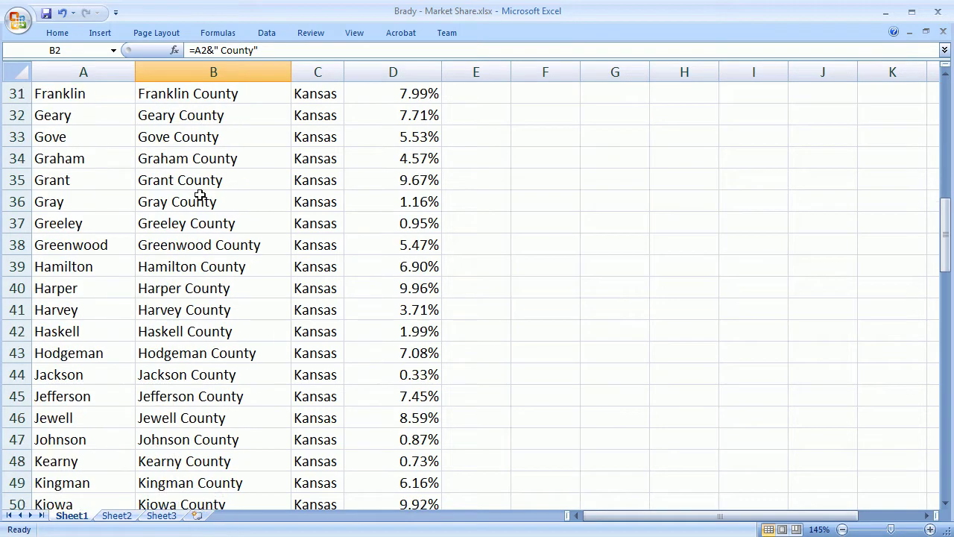
scroll(200, 195, down, 11)
key(ctrl+BackSpace)
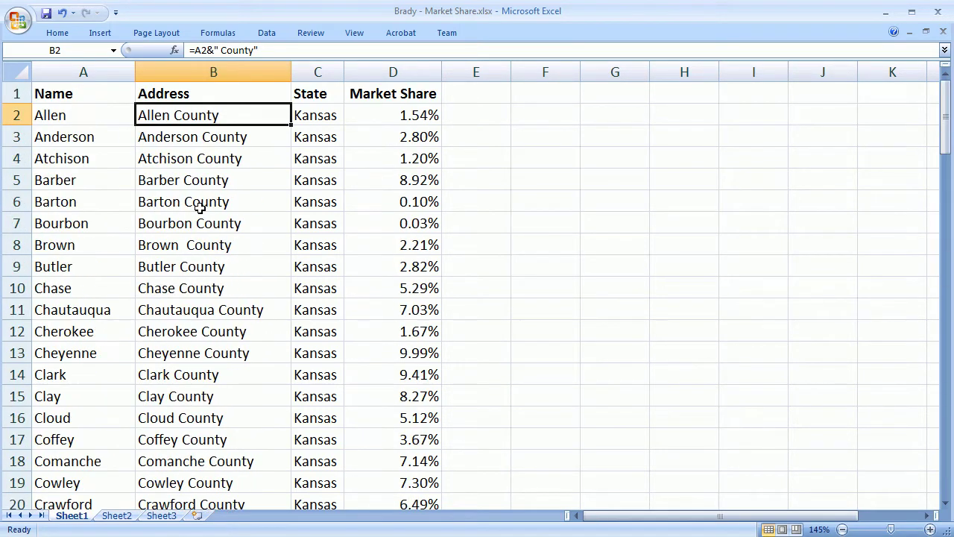
click(301, 91)
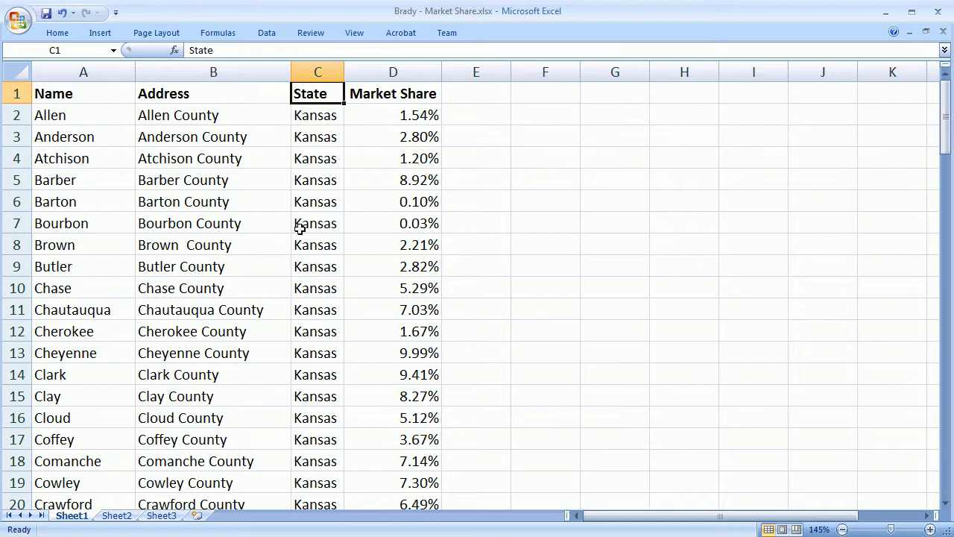
drag(384, 89, 386, 199)
click(406, 117)
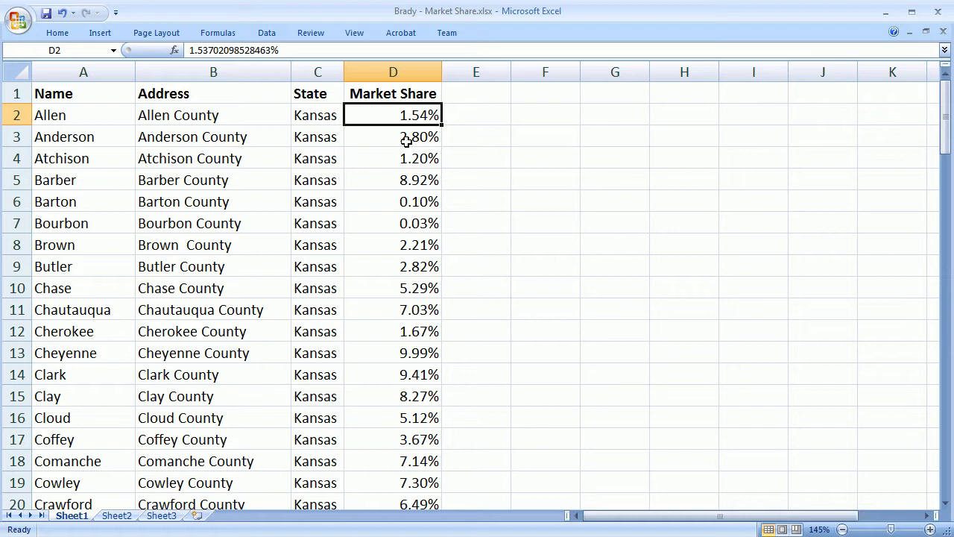
key(ctrl+Home)
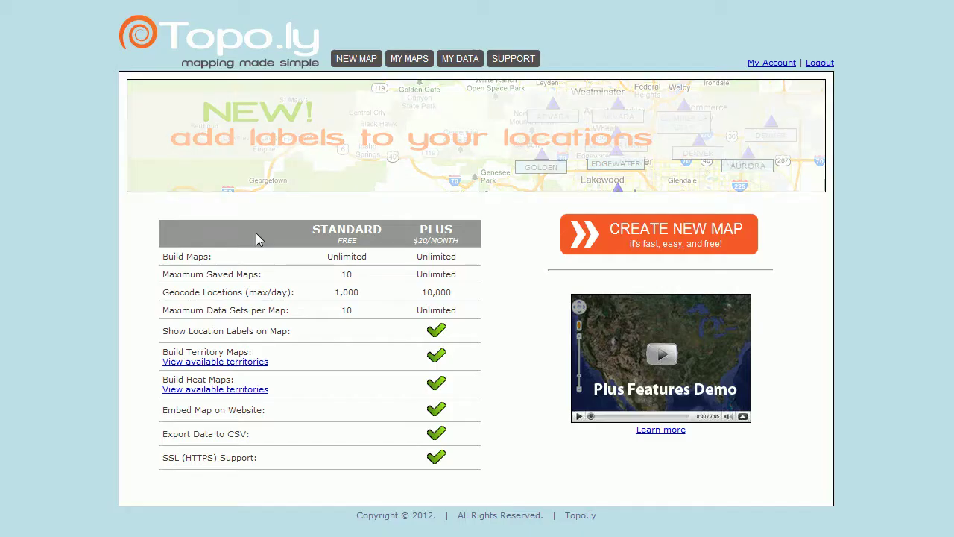
Step: Create a new map named 'Kansas Market Share' and continue to adding data
click(351, 60)
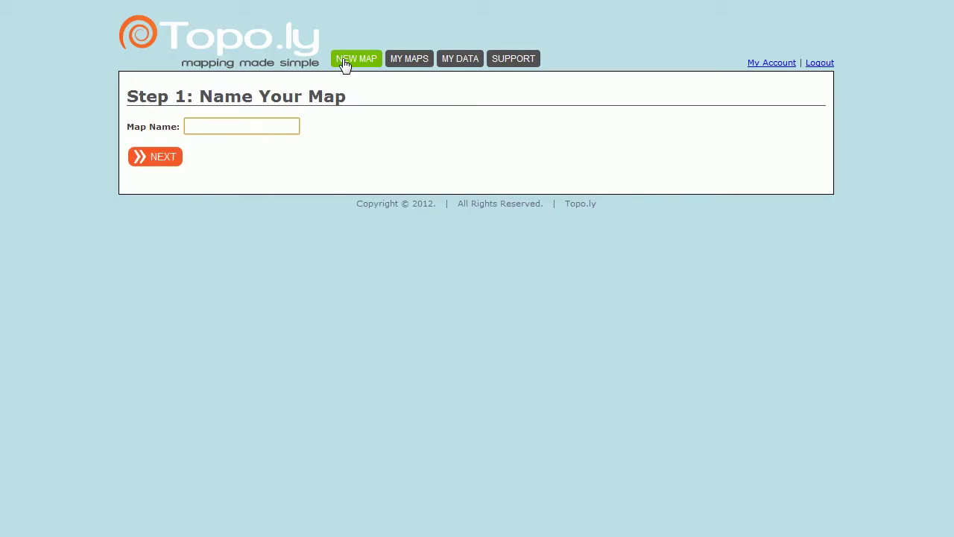
text(Kansas Market Share)
click(166, 163)
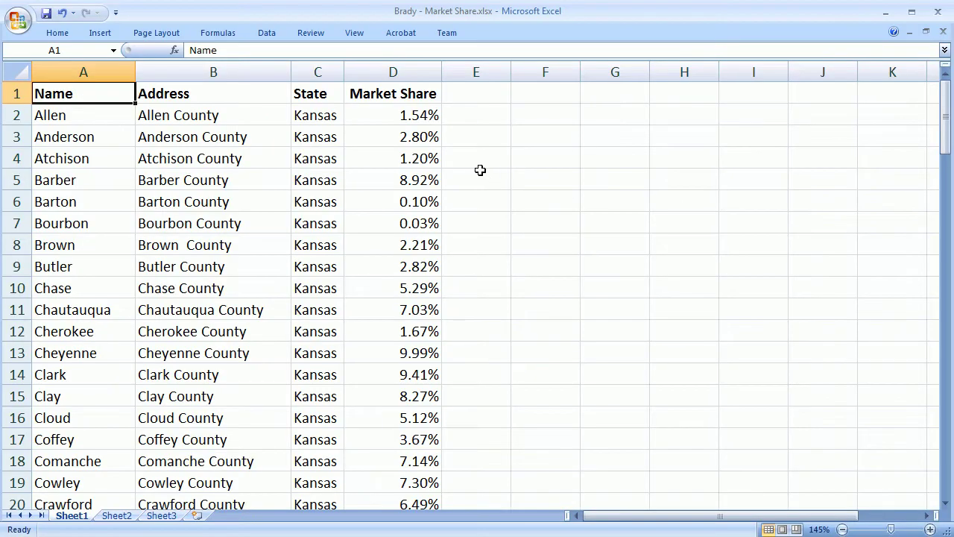
drag(363, 111, 386, 285)
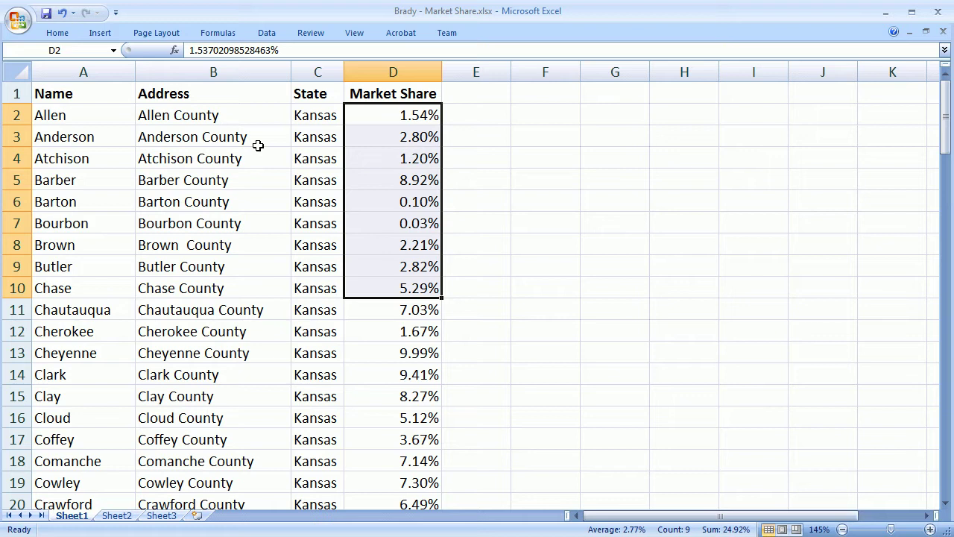
drag(364, 116, 389, 245)
key(ctrl+Home)
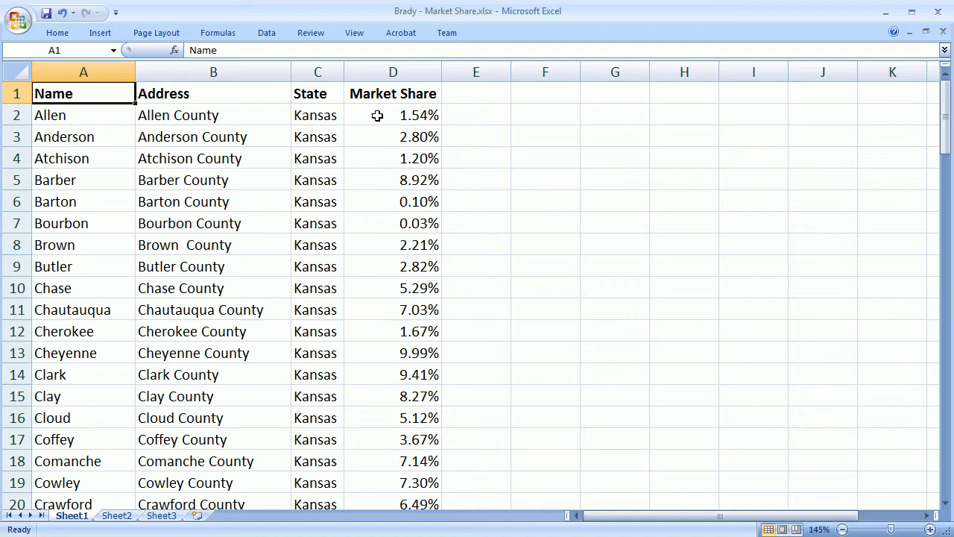
Step: Add a new location set named 'Kansas Market Share Points'
key(alt+Tab)
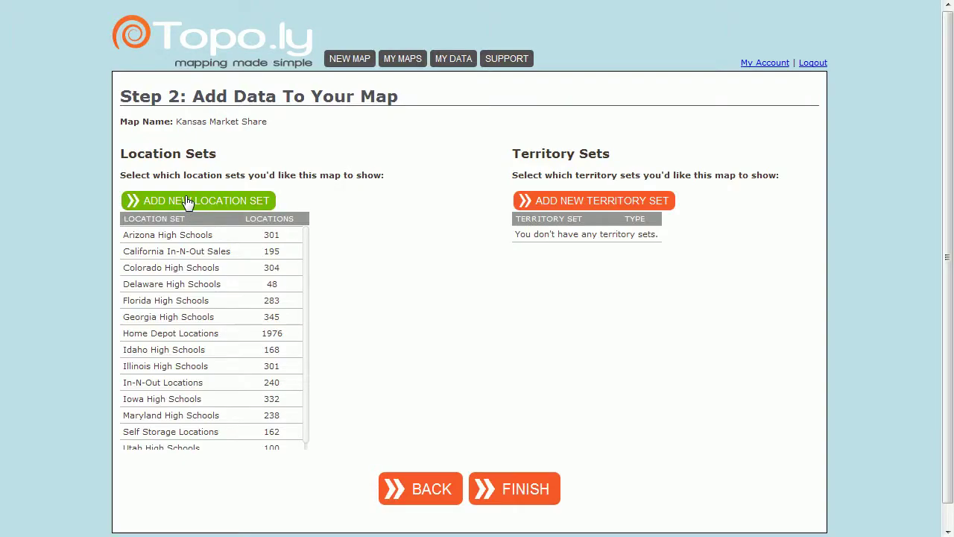
click(189, 201)
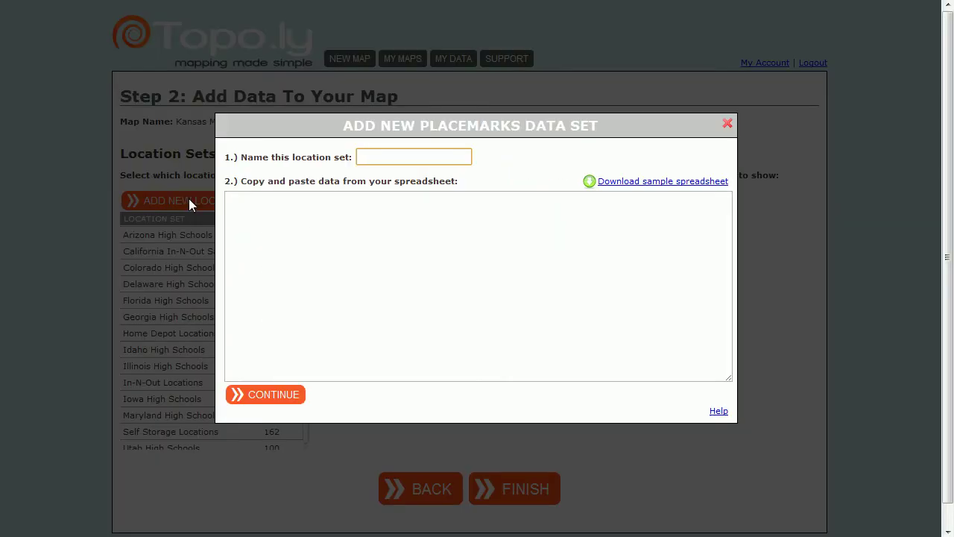
text(Kansas Market Sha)
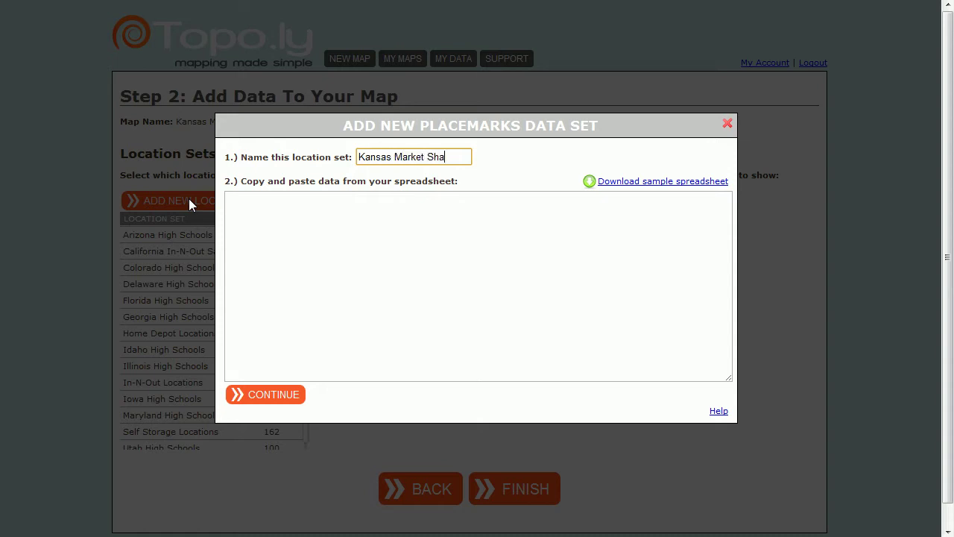
text(re Points)
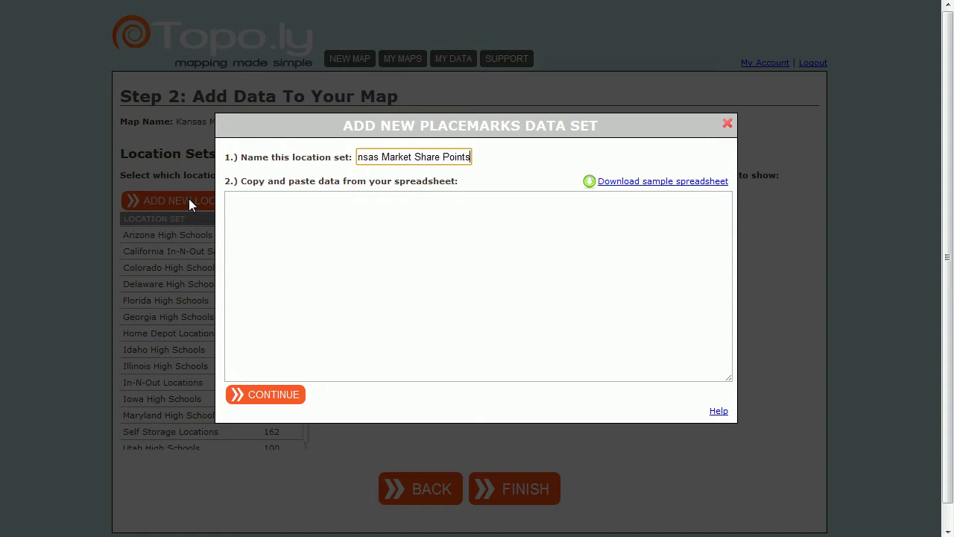
Step: Copy the entire Excel county table A1:D106
key(alt+Tab)
key(ctrl+shift+End)
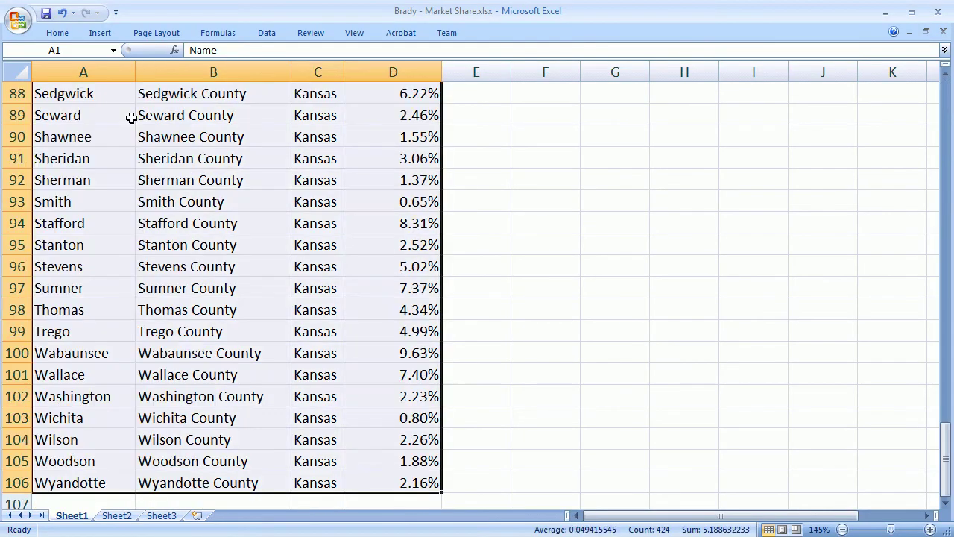
key(ctrl+c)
scroll(191, 170, up, 20)
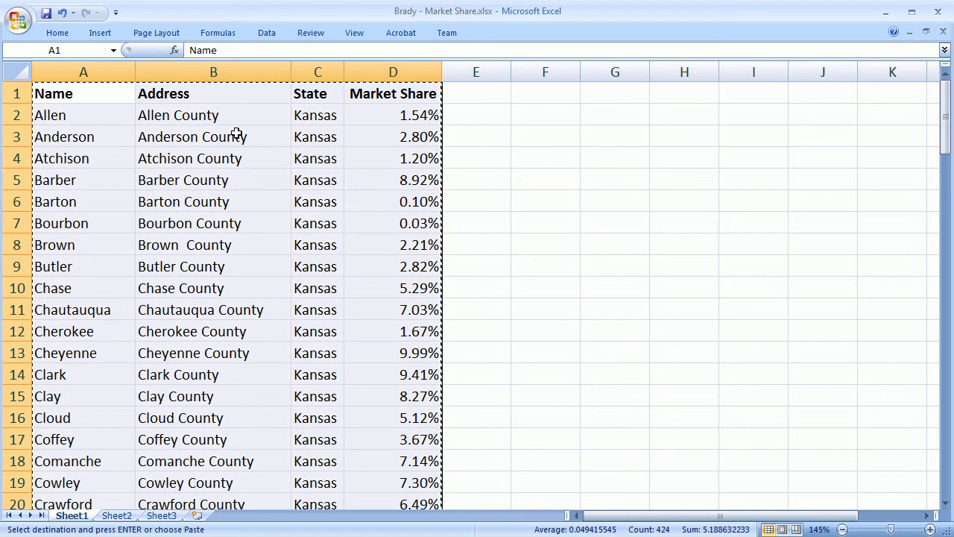
Step: Paste the copied county rows into the location set and process all 105 locations
key(alt+Tab)
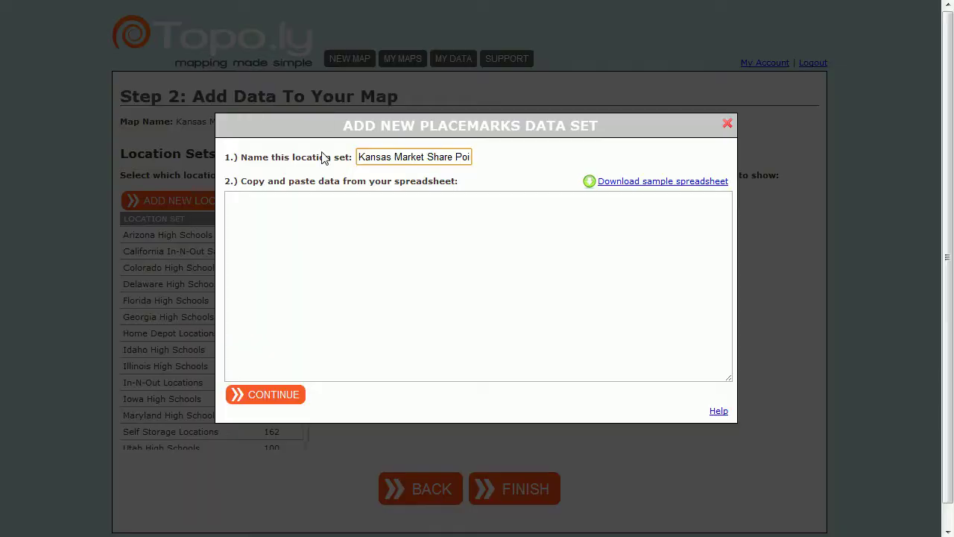
click(325, 216)
key(ctrl+v)
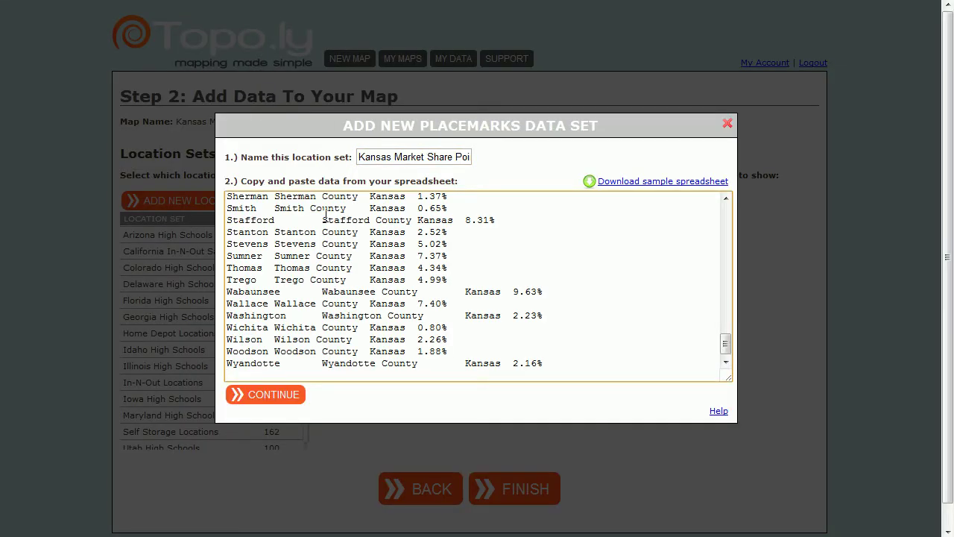
click(283, 396)
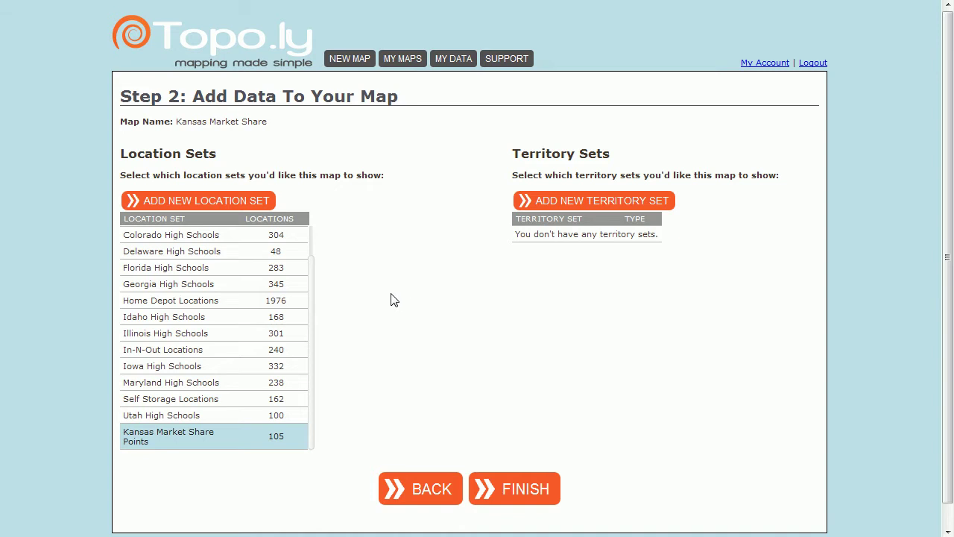
Step: Select the Kansas Market Share Points location set for the map
click(260, 432)
Step: Save the map, switch to road map view and make the point markers blue pins
click(511, 492)
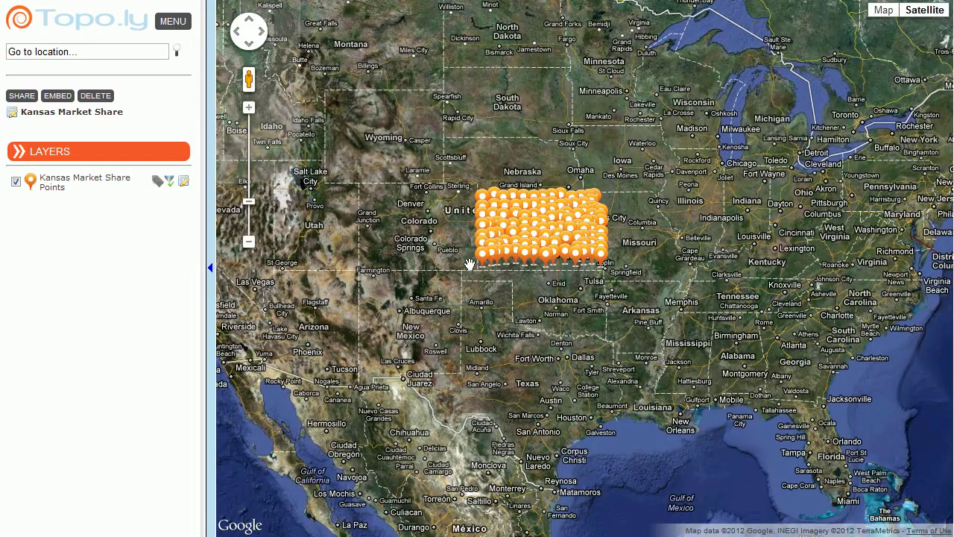
scroll(535, 228, up, 1)
scroll(541, 254, up, 1)
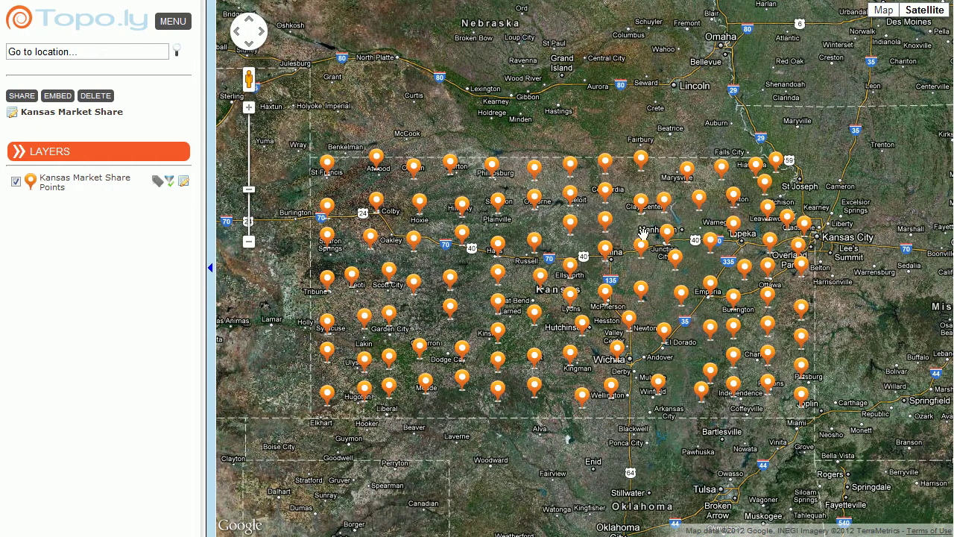
click(887, 15)
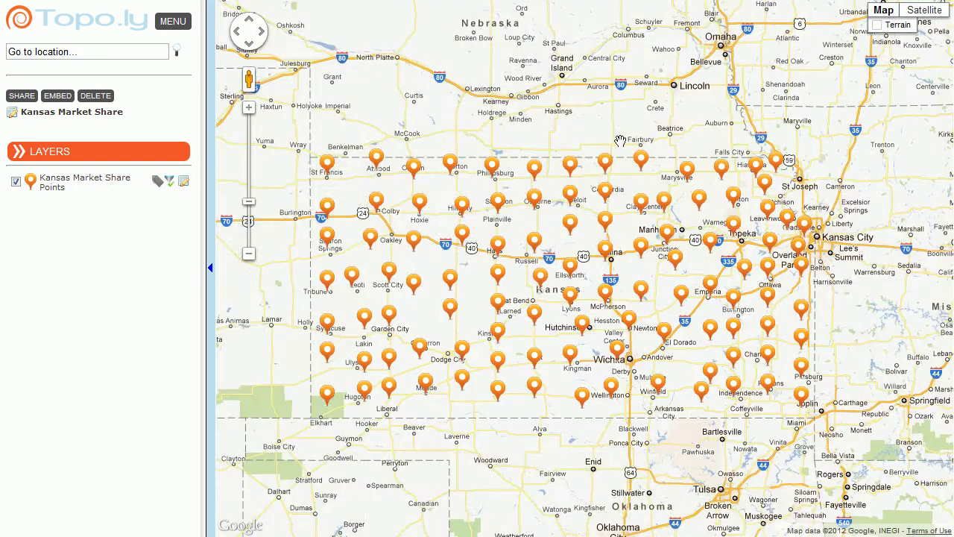
click(32, 183)
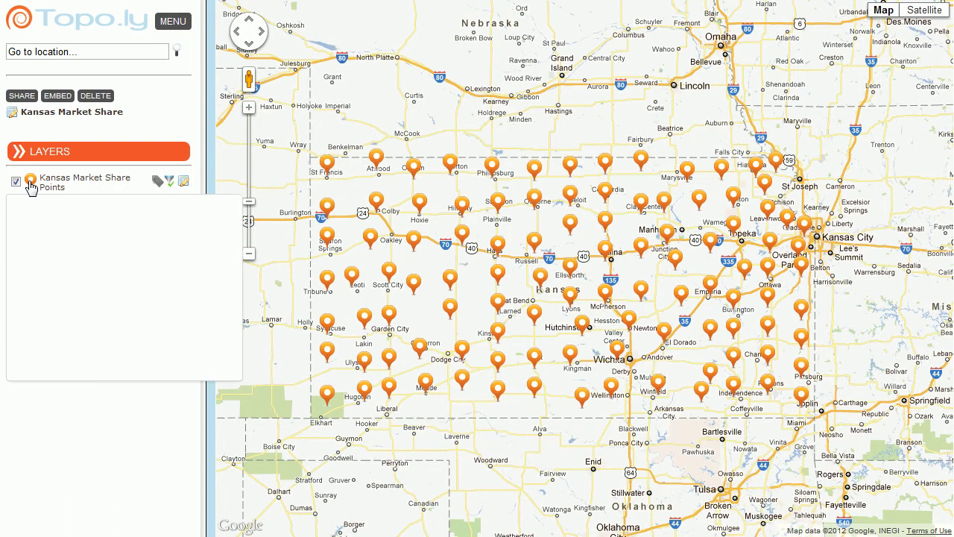
click(56, 210)
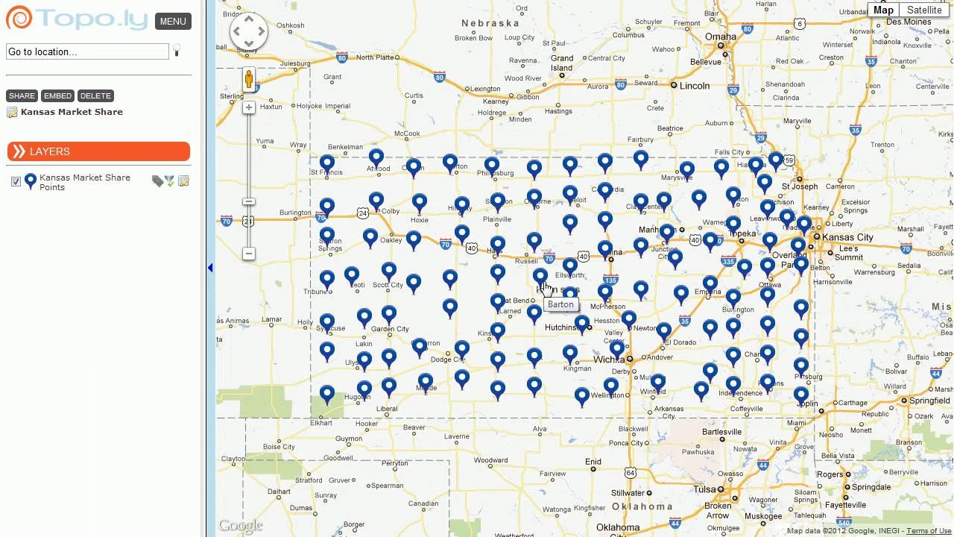
Step: Check Barton County's 0.10% market share in its details popup, then close it
click(540, 280)
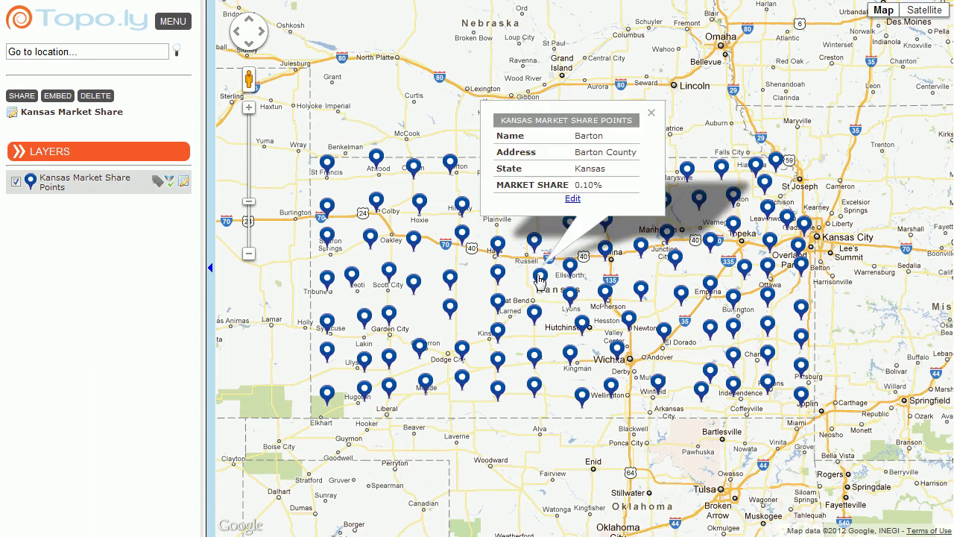
drag(502, 185, 608, 184)
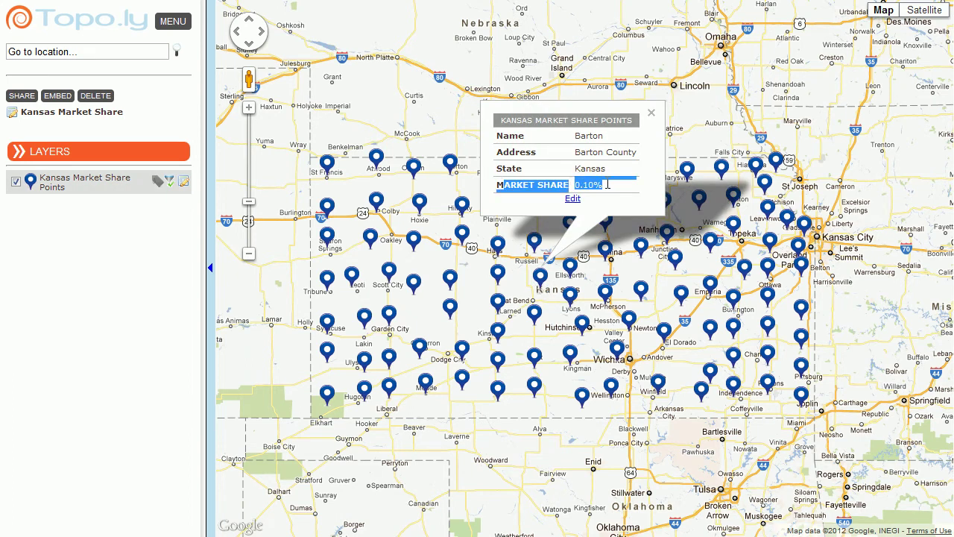
click(610, 190)
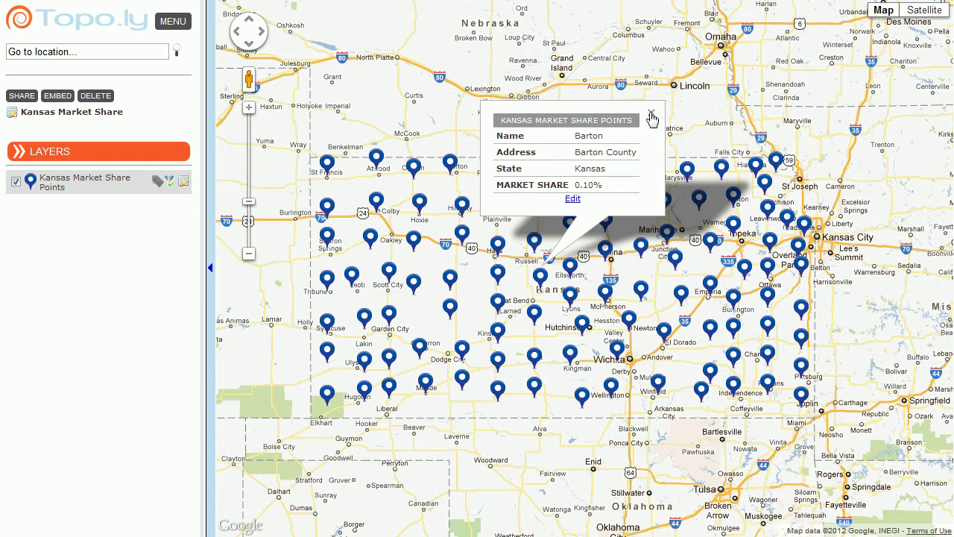
click(652, 116)
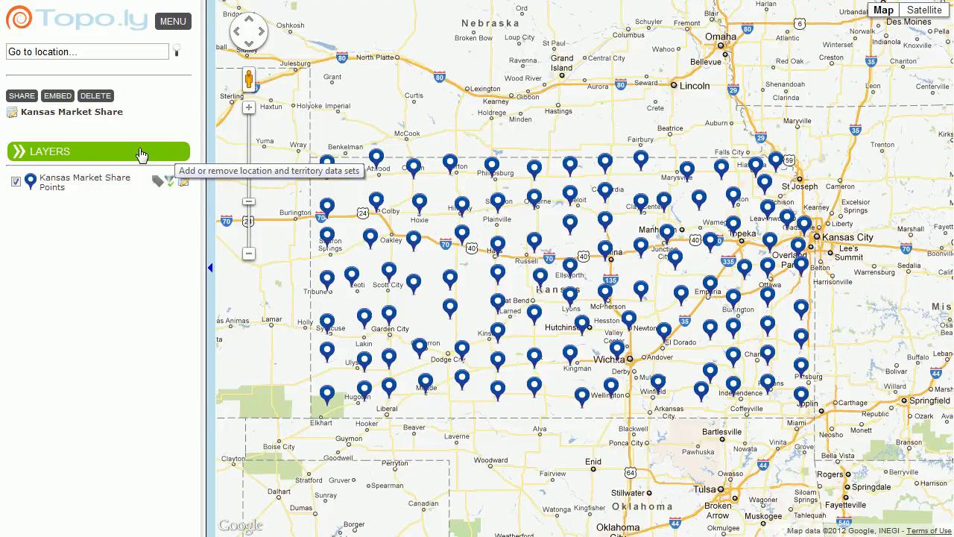
Step: Add a territory set named 'Kansas Market Share' with territory type U.S. Counties - KS
click(142, 153)
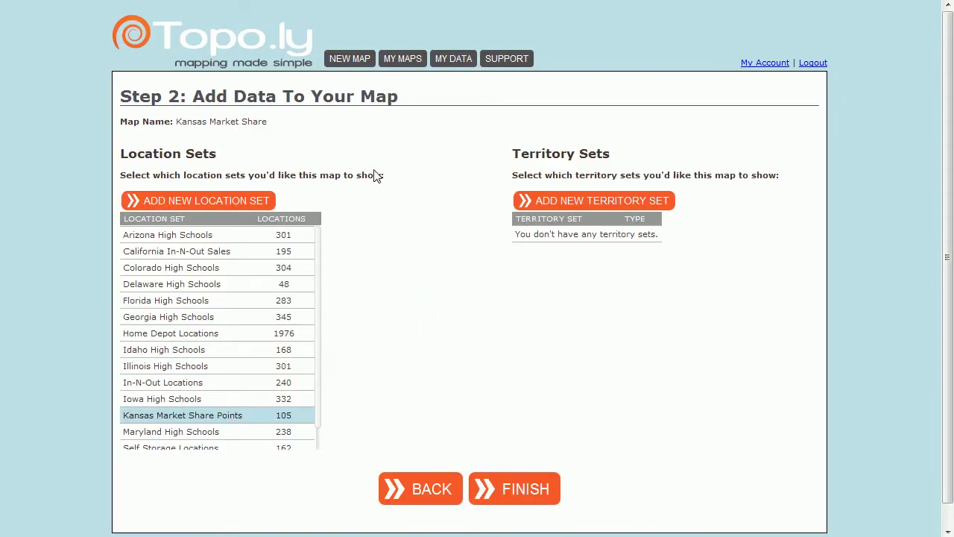
click(577, 207)
text(Ka)
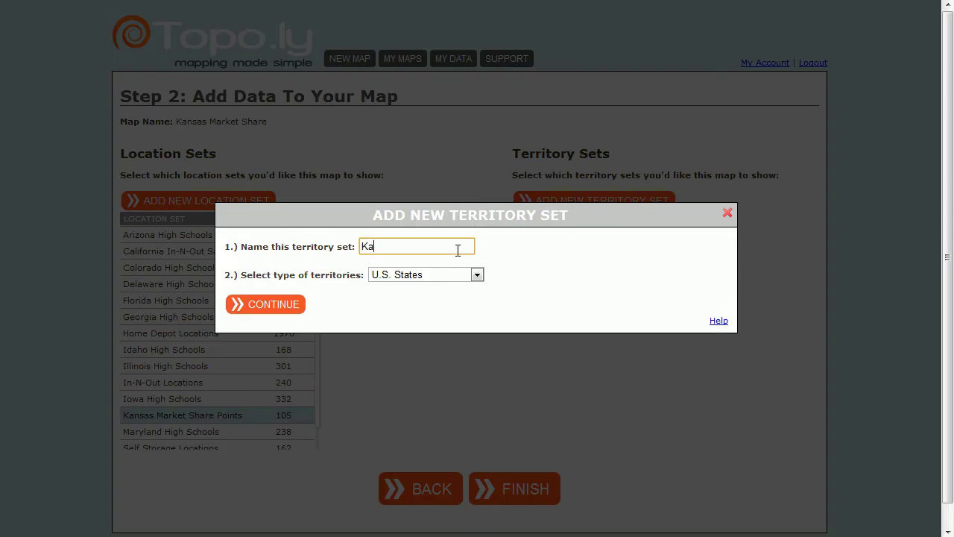
text(nsas Market Share)
click(457, 274)
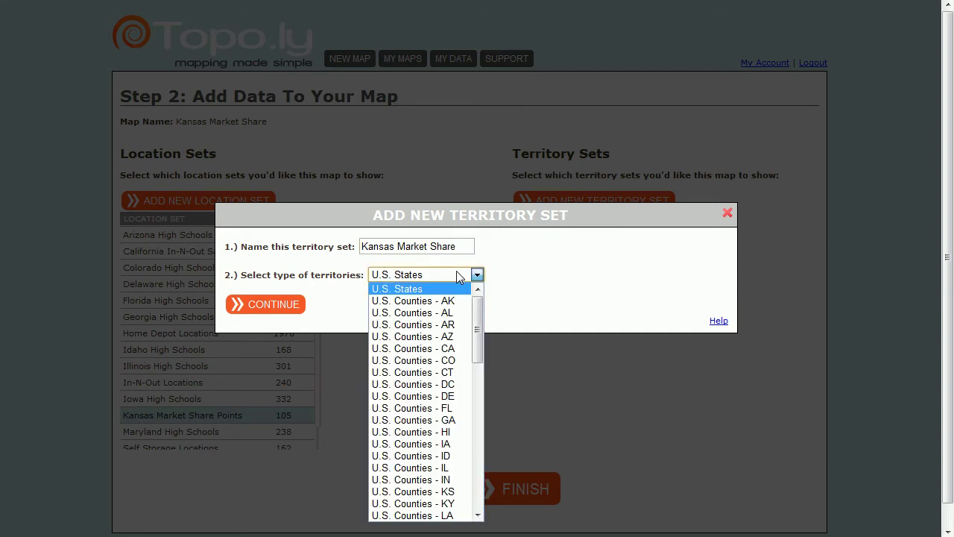
click(435, 493)
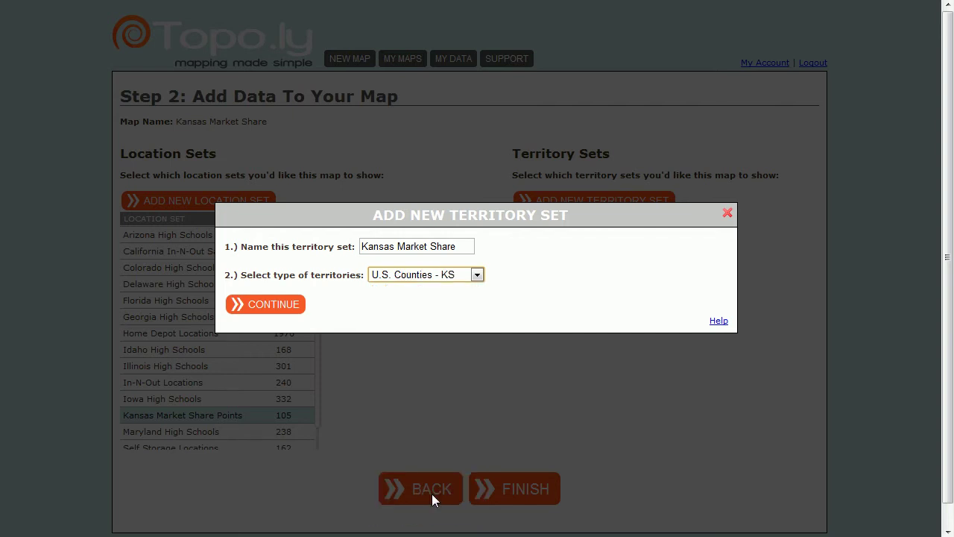
Step: Heat-map the territories by Average of MARKET SHARE from Kansas Market Share Points
click(296, 307)
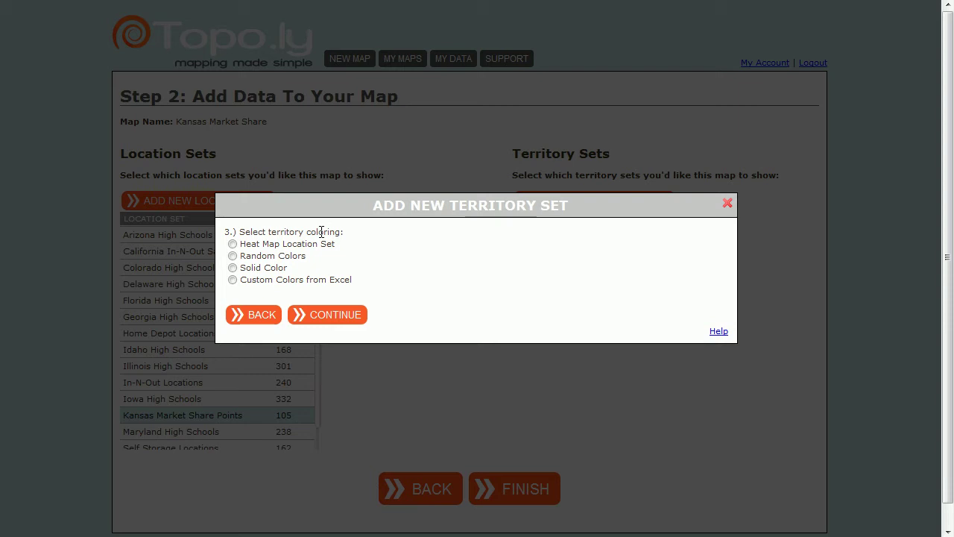
click(244, 246)
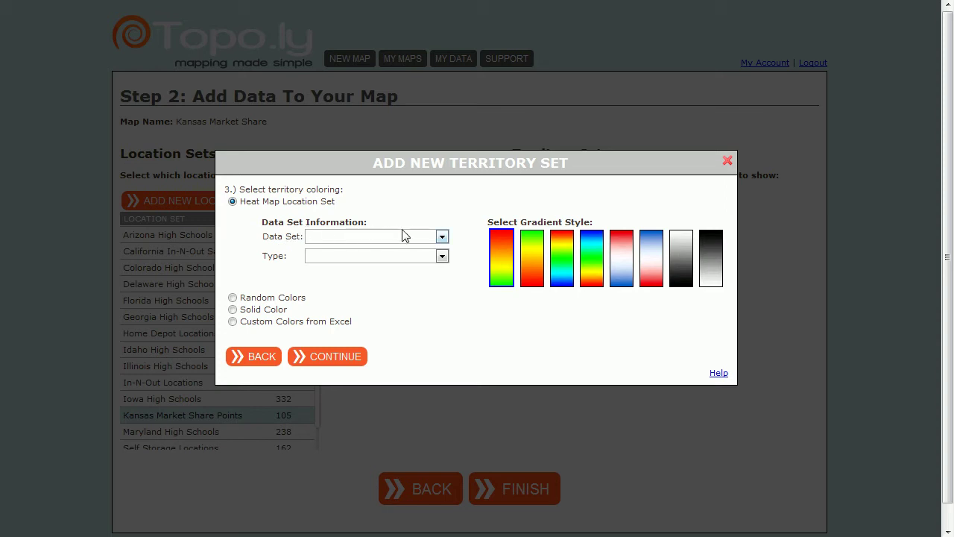
click(441, 237)
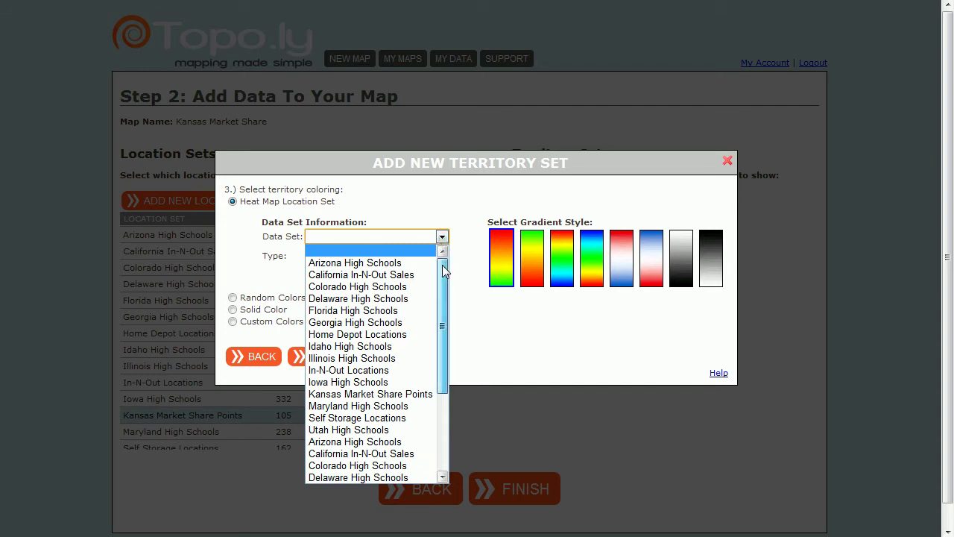
scroll(446, 272, down, 1)
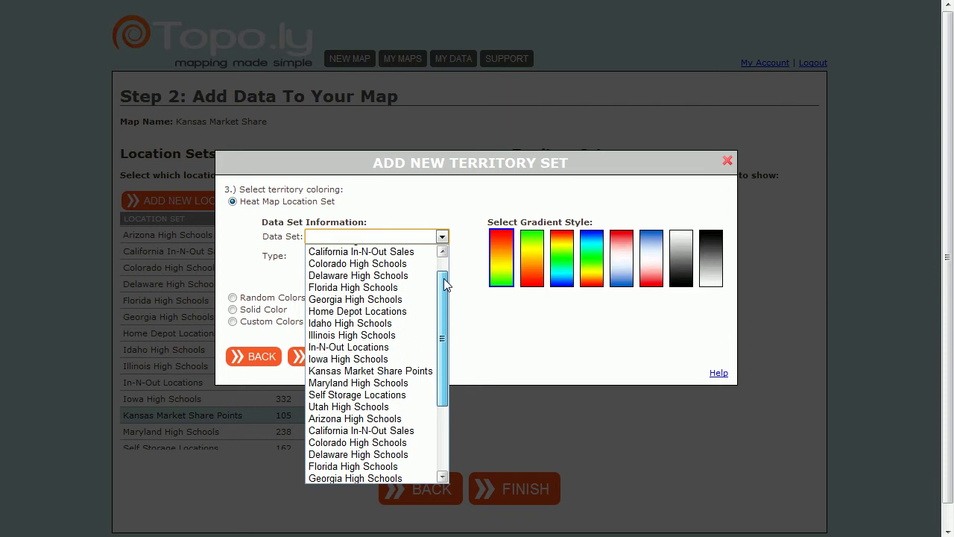
click(341, 371)
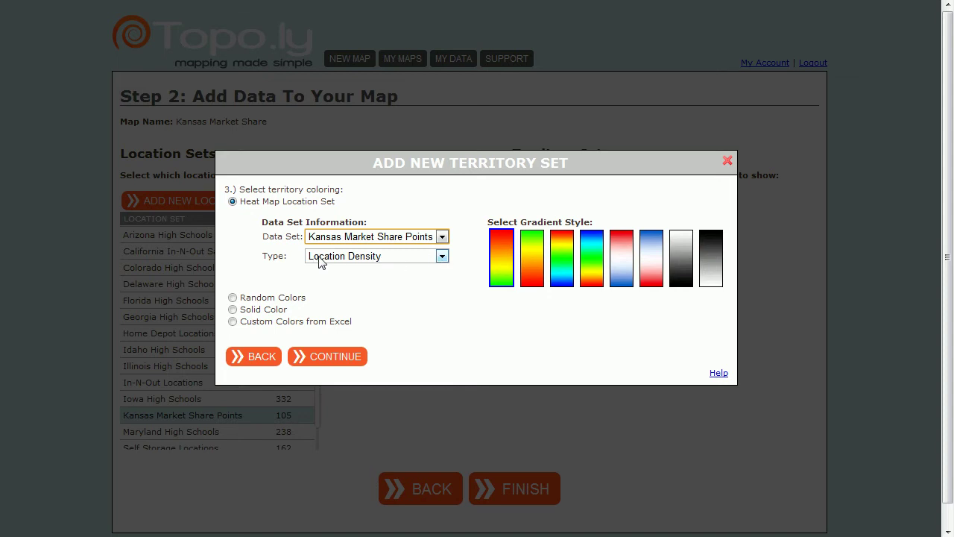
click(442, 257)
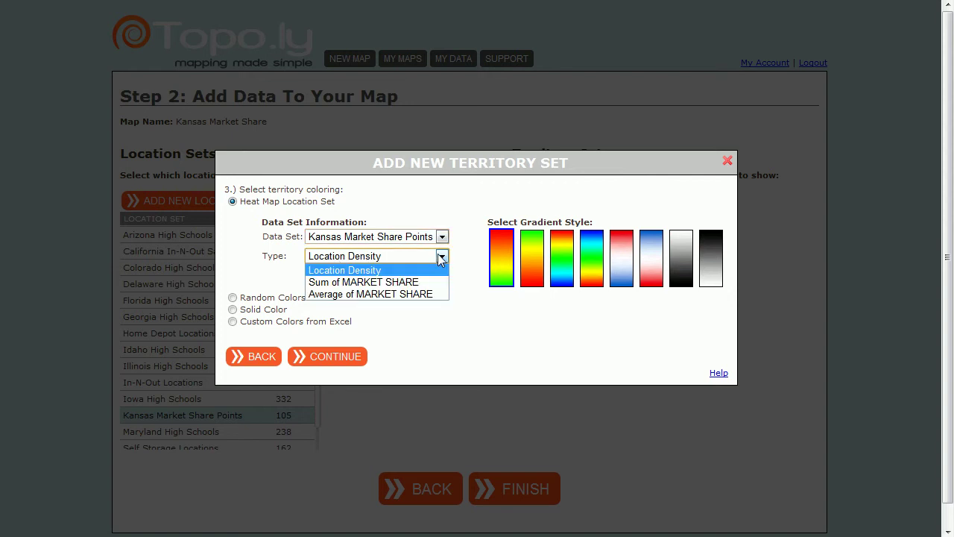
click(366, 294)
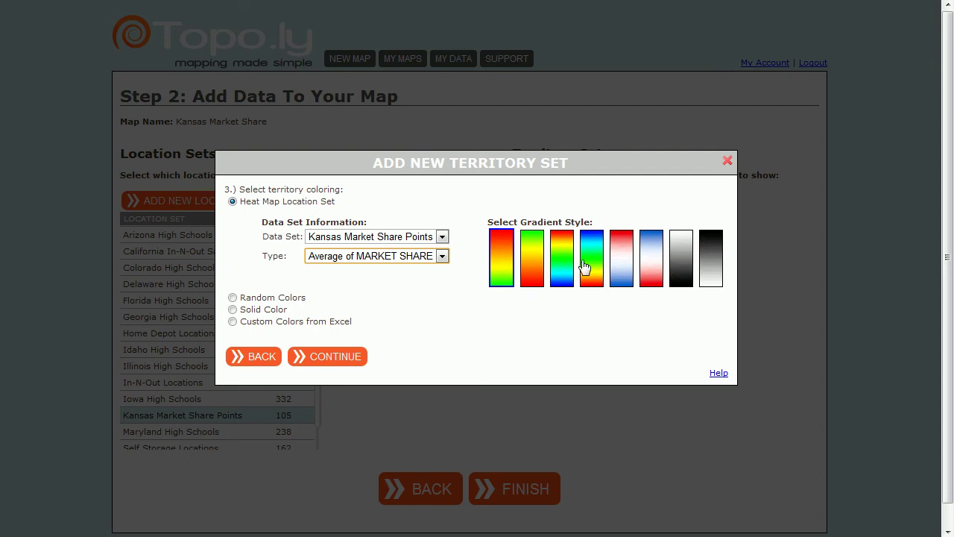
click(333, 358)
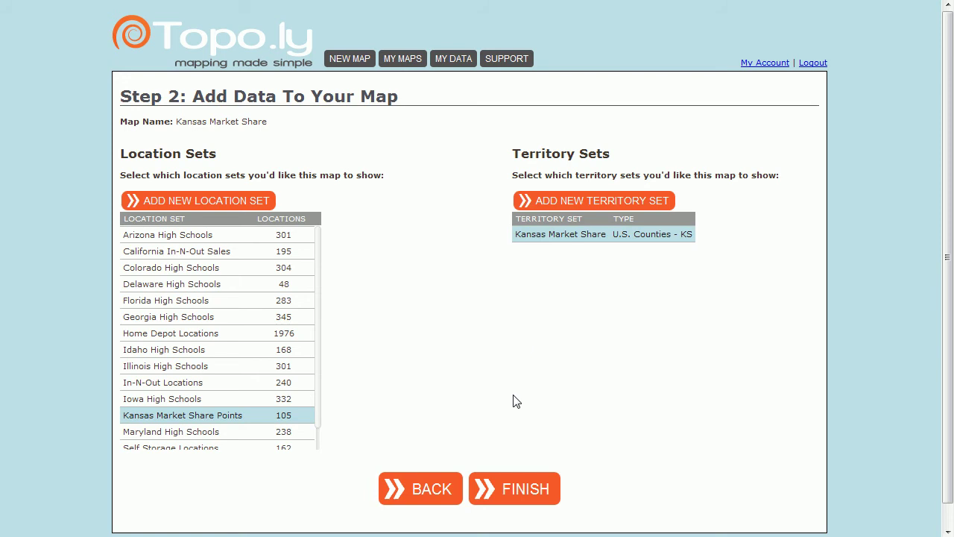
Step: Finish and save the map with the county heat-map layer beneath the blue pins
click(504, 490)
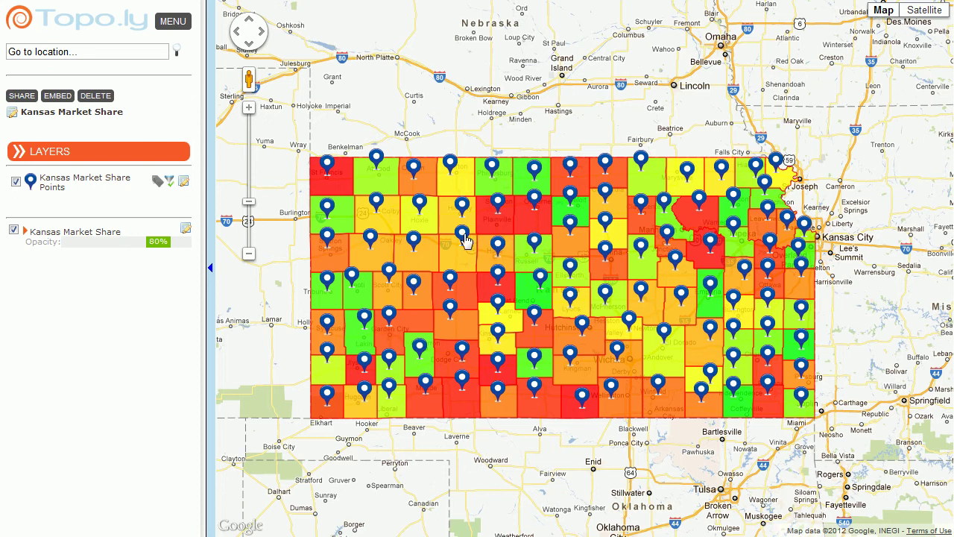
Step: Hide the Kansas Market Share Points layer so only the county heat map remains
click(18, 182)
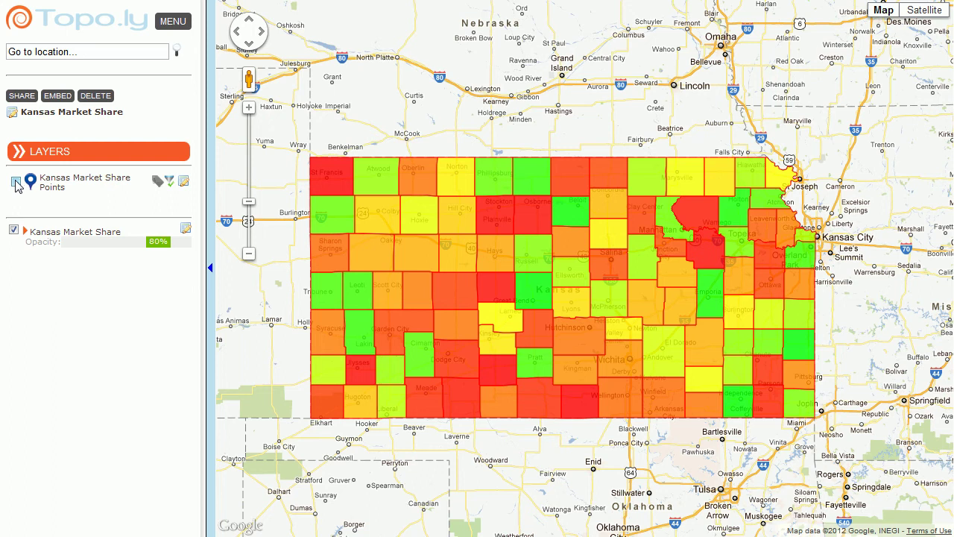
click(78, 153)
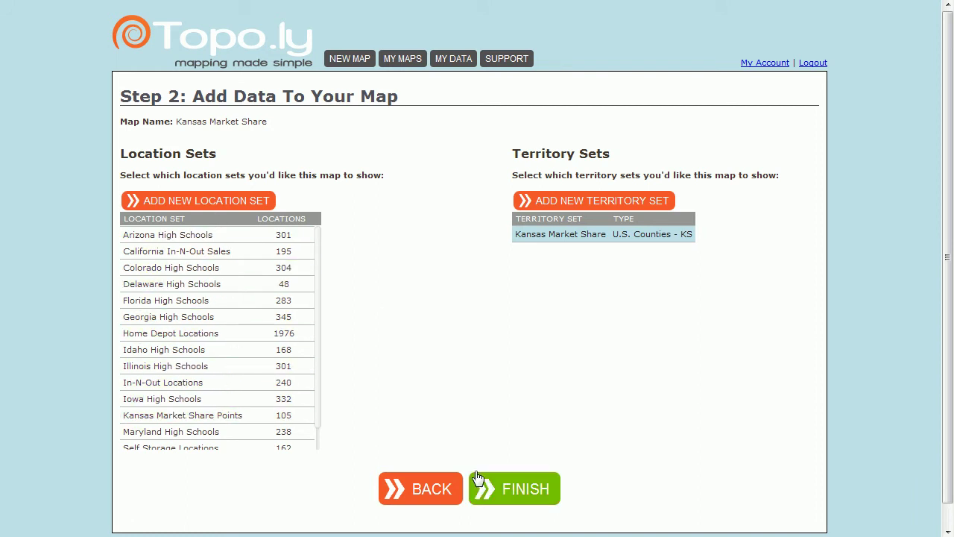
click(497, 484)
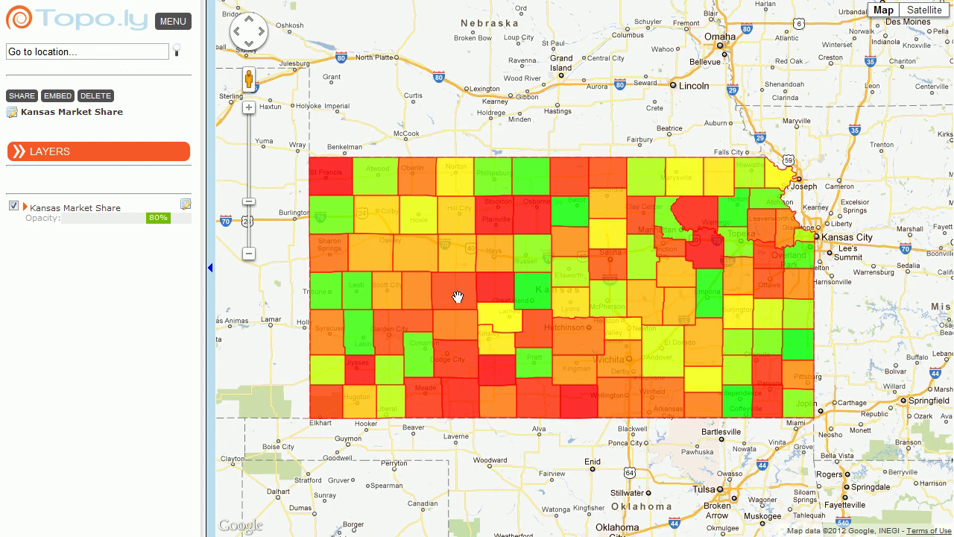
Step: Set the county heat map layer to 85% opacity and change Allen County's swatch to blue
mouse_move(151, 224)
mouse_down()
mouse_move(84, 225)
mouse_move(159, 224)
mouse_up()
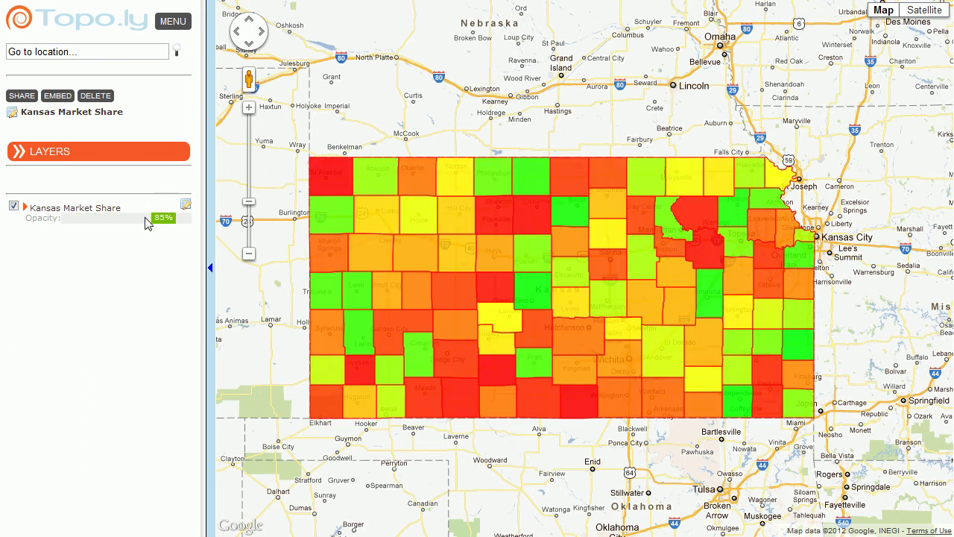
click(25, 209)
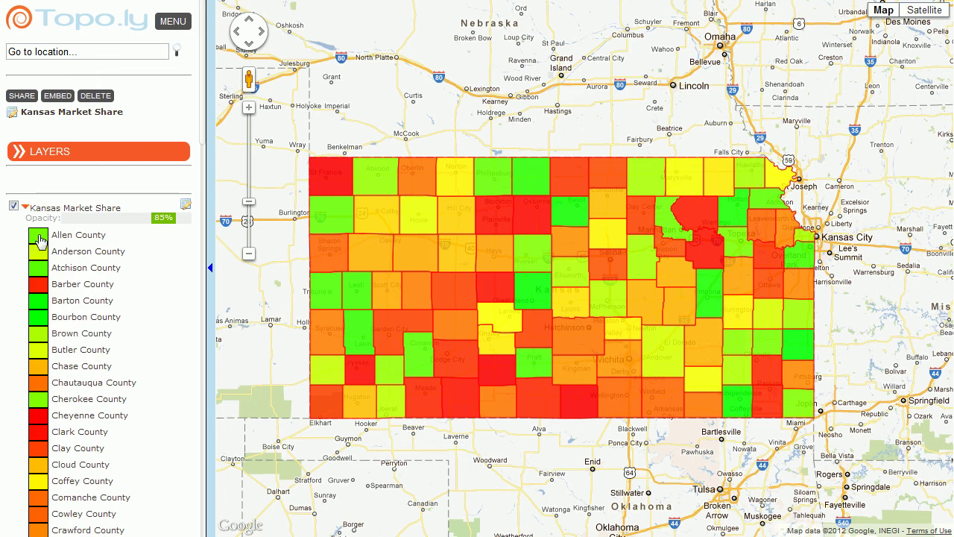
click(40, 239)
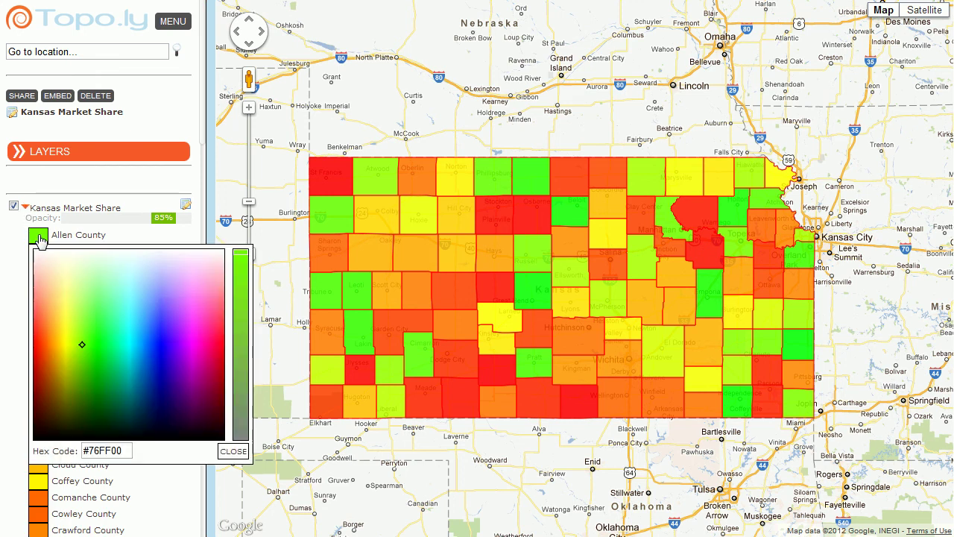
click(160, 332)
click(281, 287)
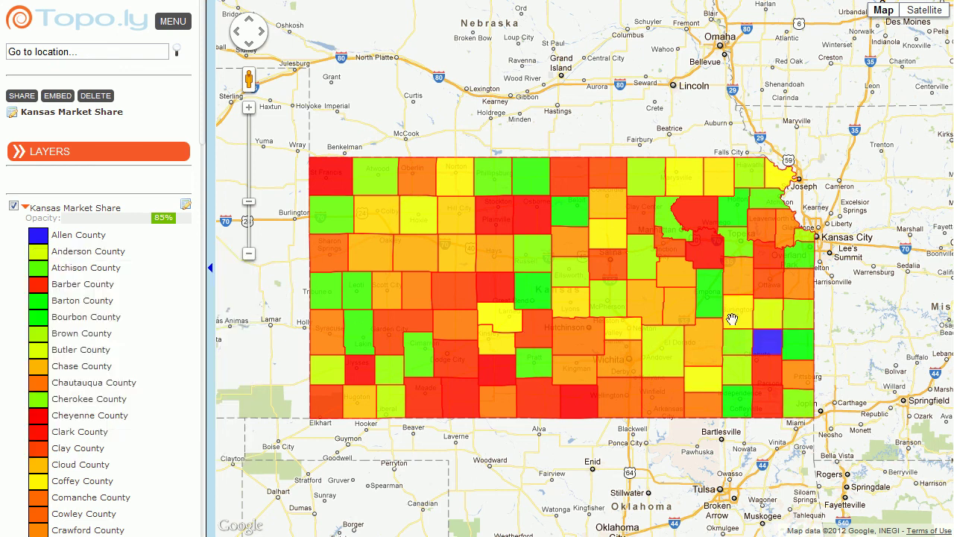
click(37, 212)
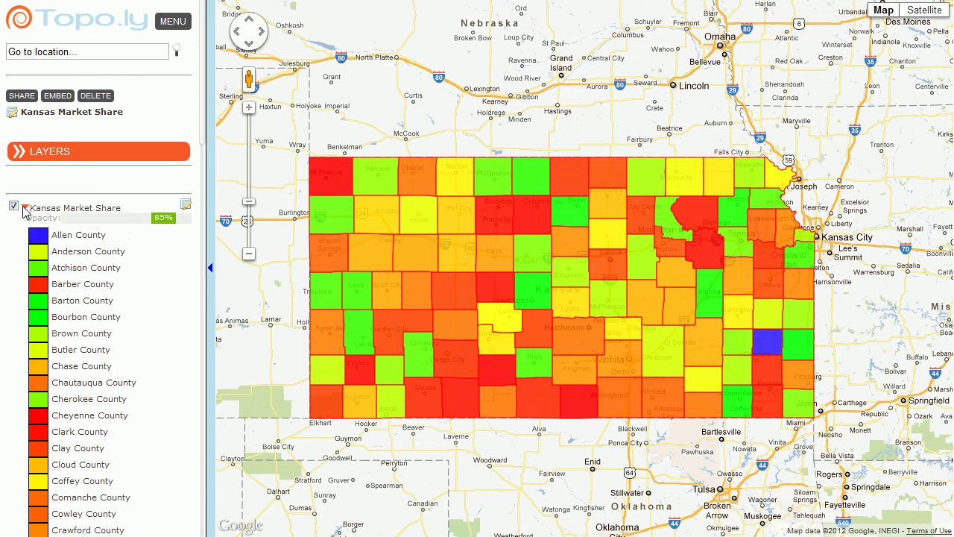